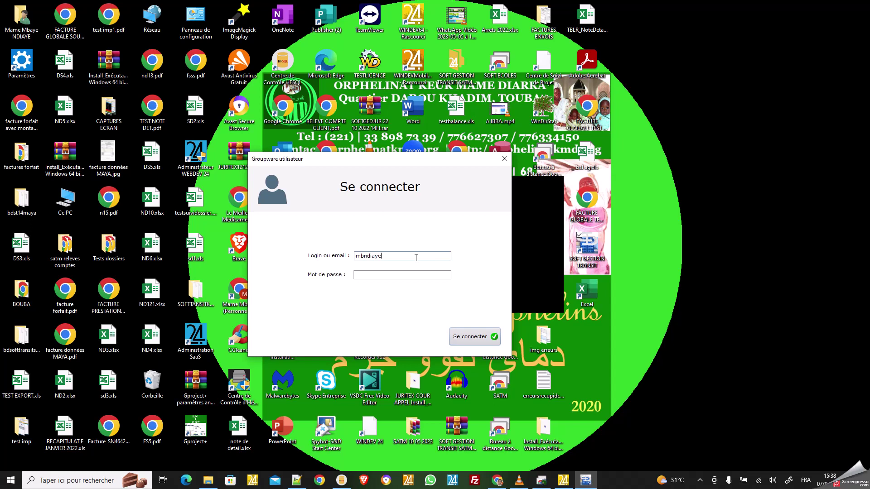
Step: Sign in to the SOFT TRANSIT groupware by entering the account password in Mot de passe
click(385, 275)
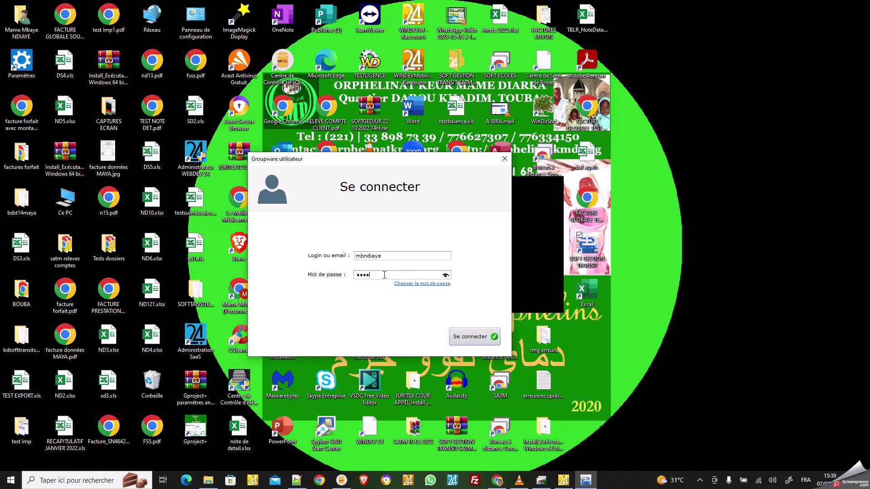
click(472, 336)
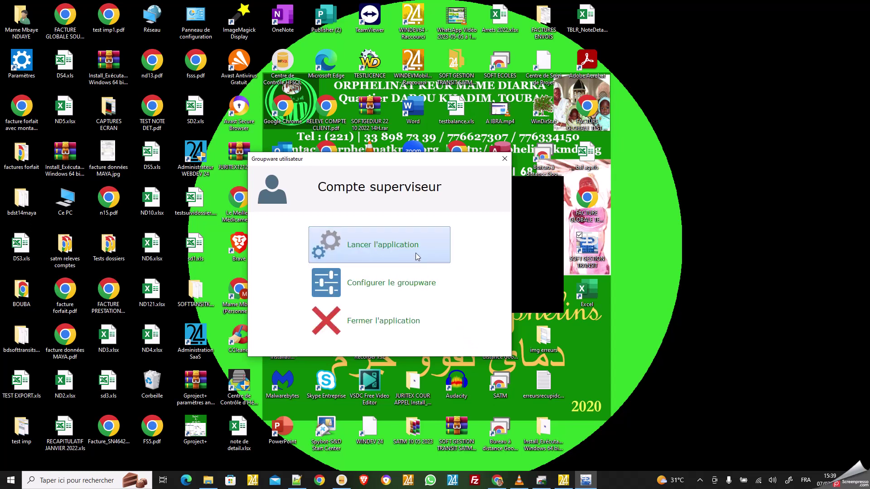
Step: Launch the application from the supervisor account screen
click(418, 257)
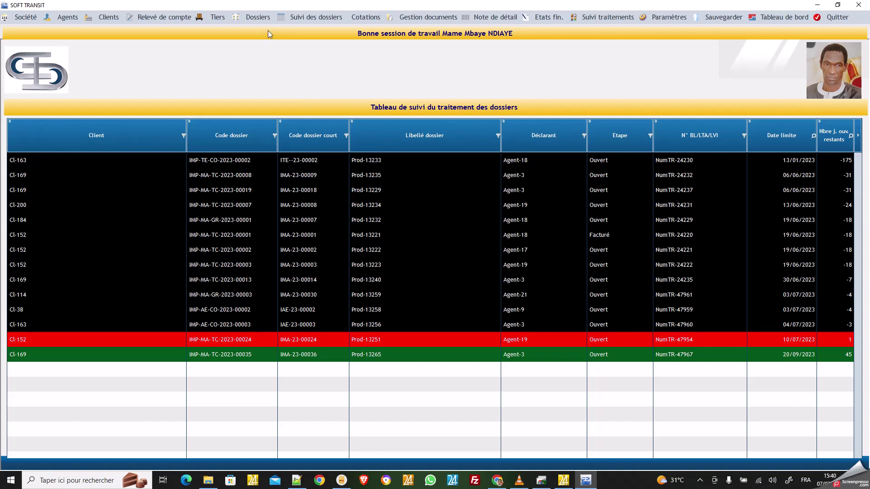
Step: Open Composantes dossiers, search client Cl-163 and select dossier IMP-MA-GR-2023-00005
click(261, 17)
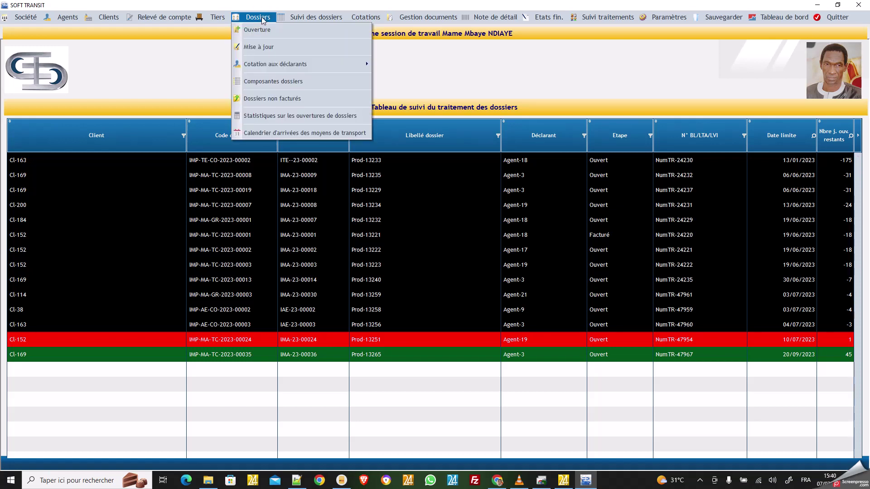
click(283, 84)
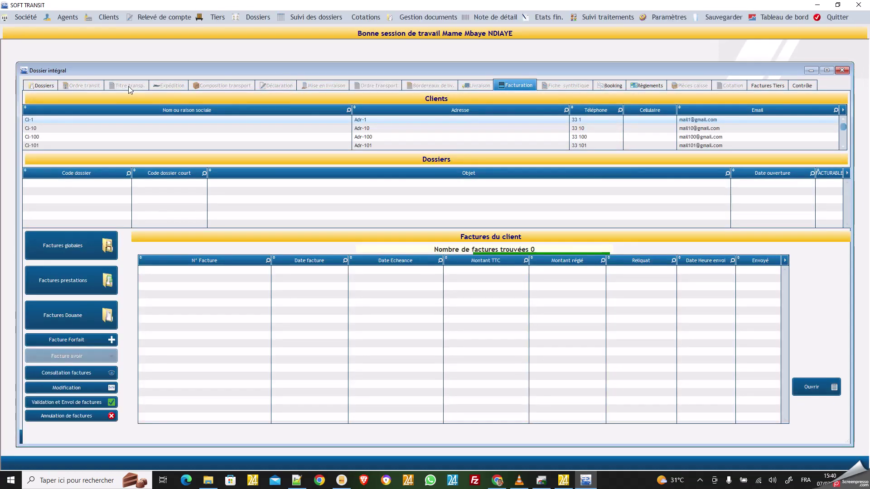
click(349, 110)
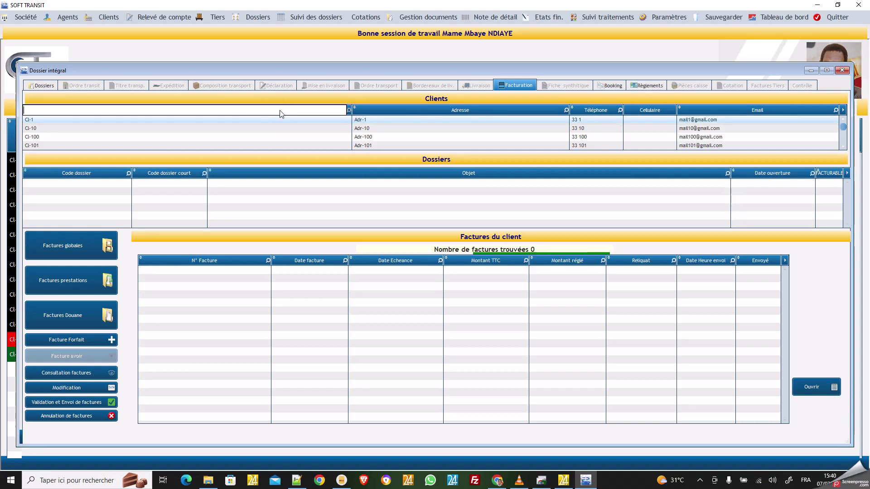
text(Cl-163)
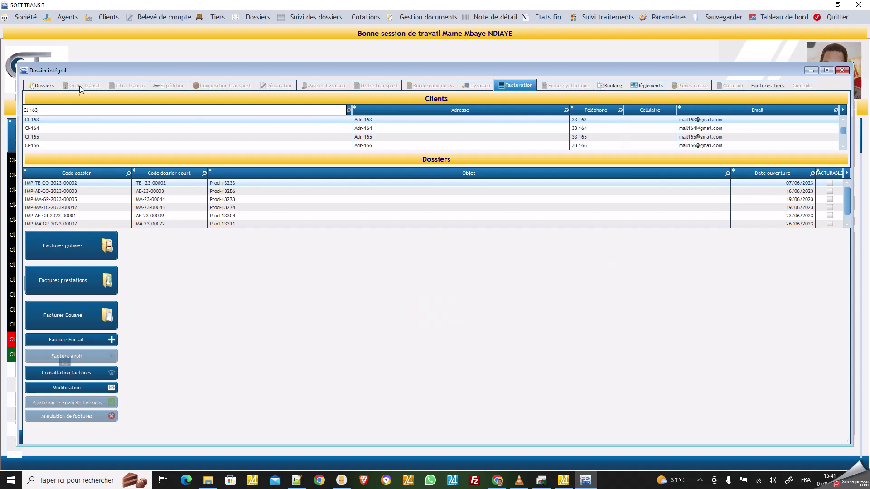
click(73, 122)
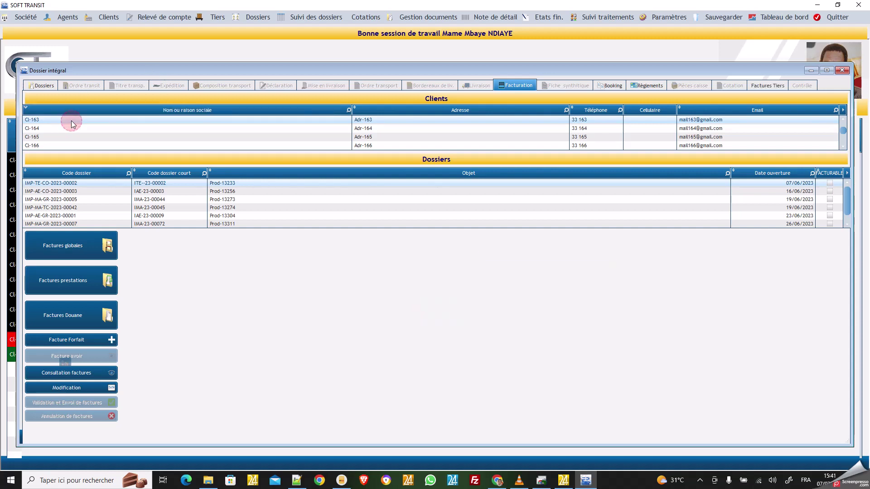
click(91, 199)
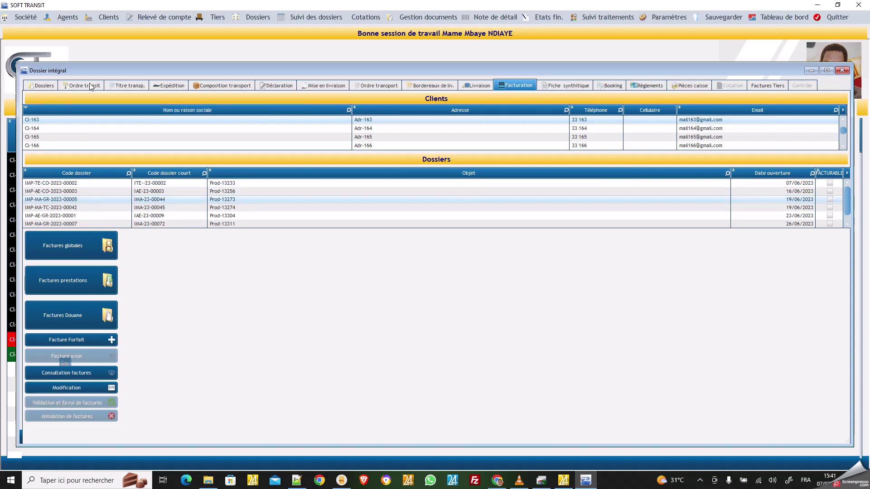
Step: Review the Dossiers, Ordre transit, Titre transp., Expédition, Composition transport and Déclaration tabs
click(50, 87)
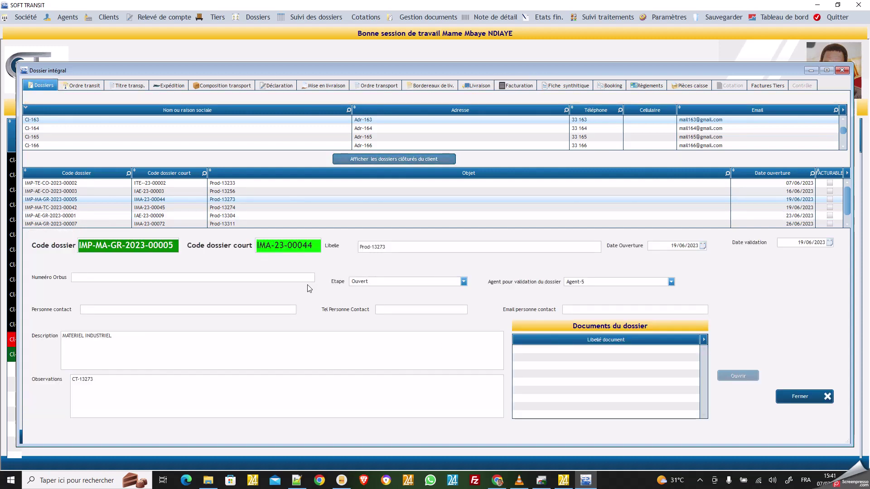
click(89, 86)
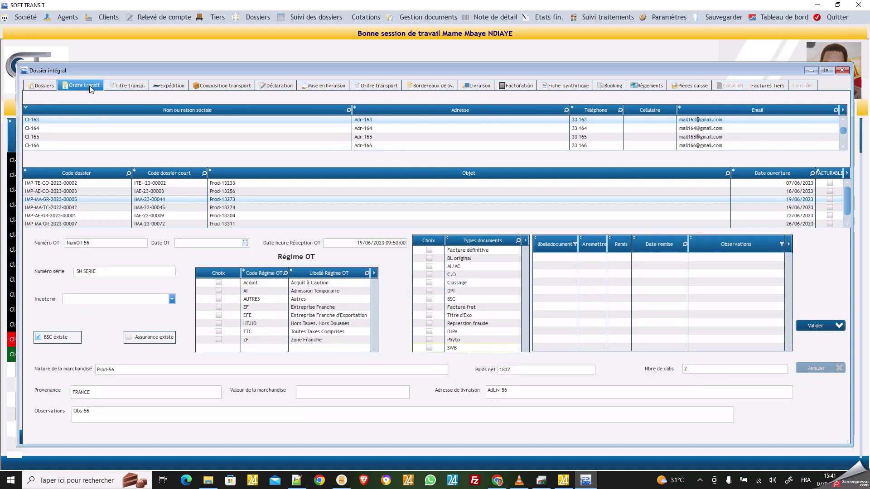
click(128, 86)
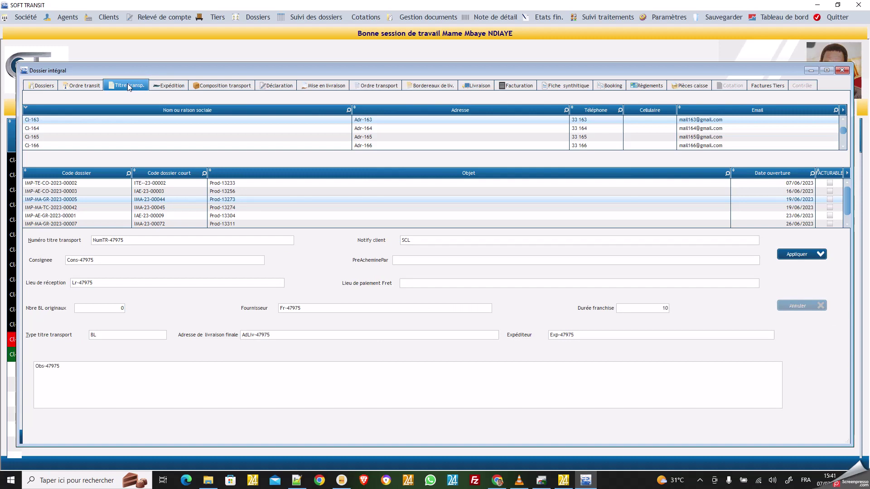
click(176, 87)
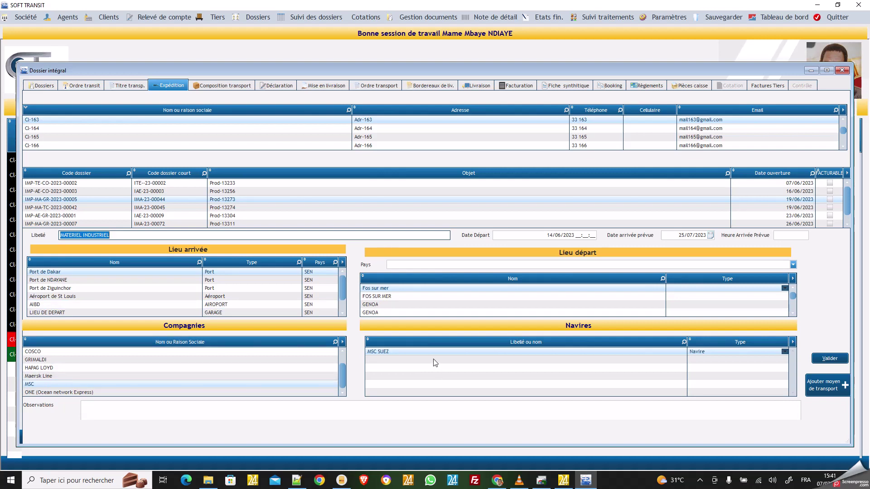
click(243, 86)
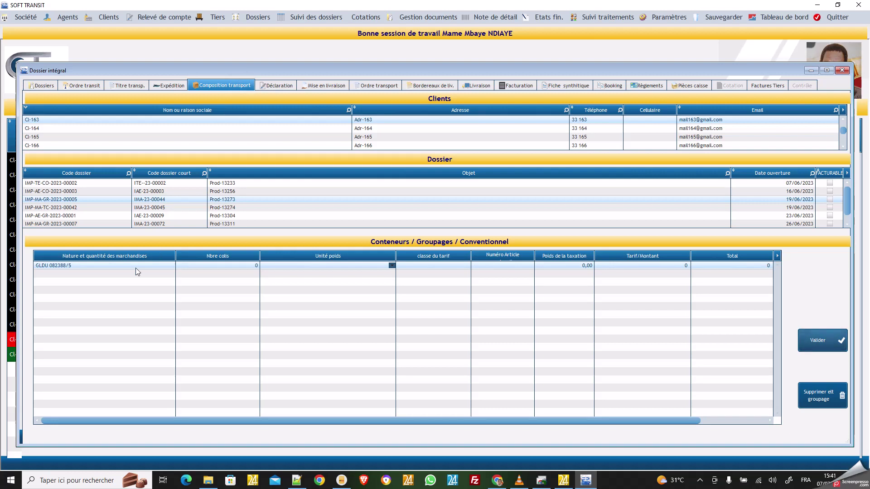
click(278, 86)
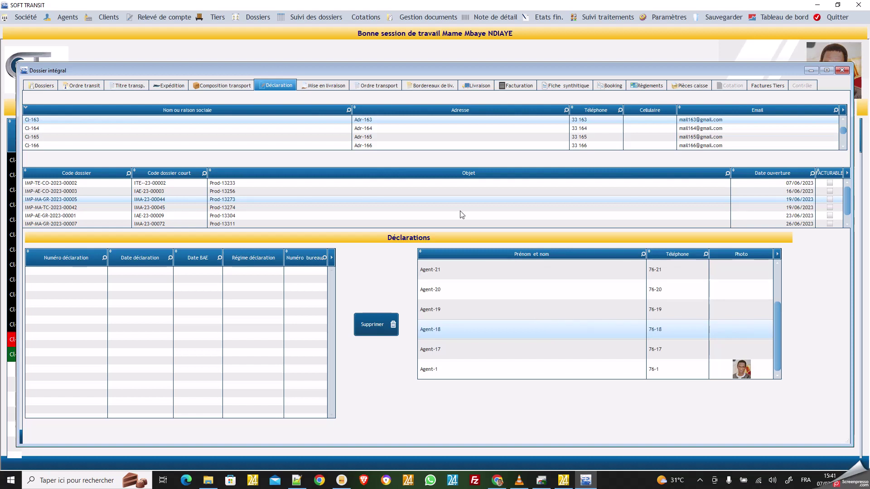
Step: Review the Mise en livraison, Ordre transport, Bordereaux de liv. and Livraison tabs, ending on Facturation
click(335, 87)
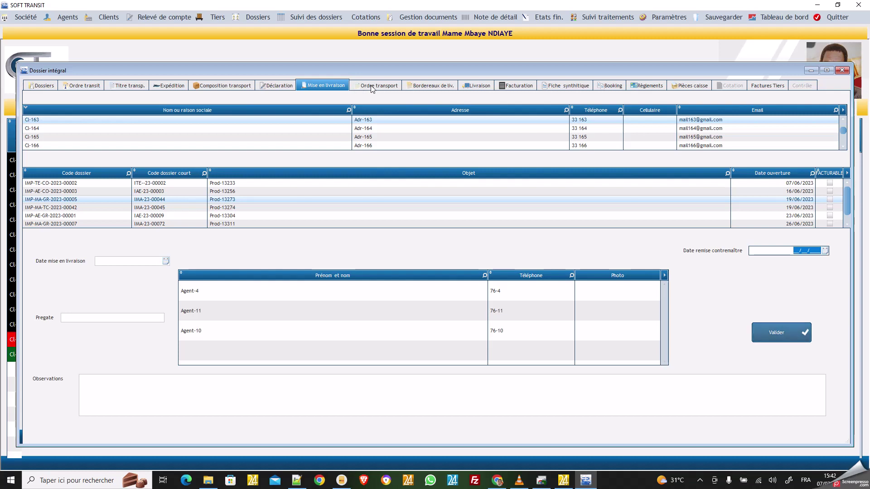
click(371, 87)
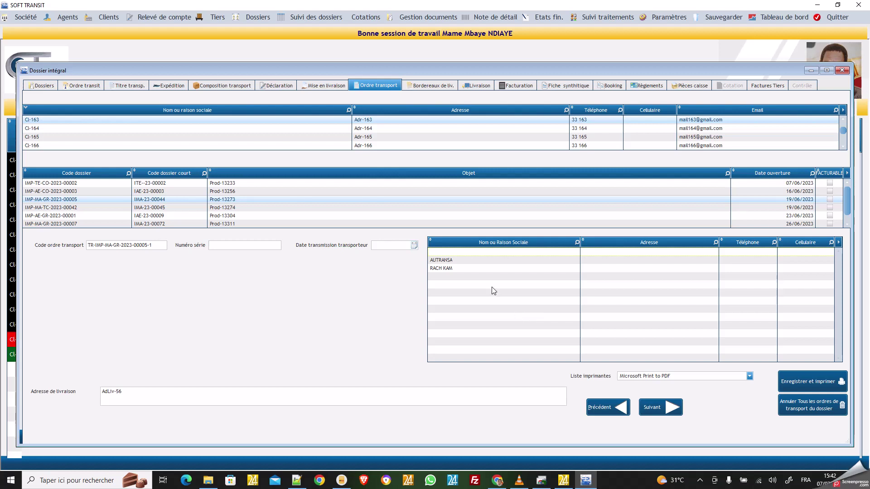
click(429, 88)
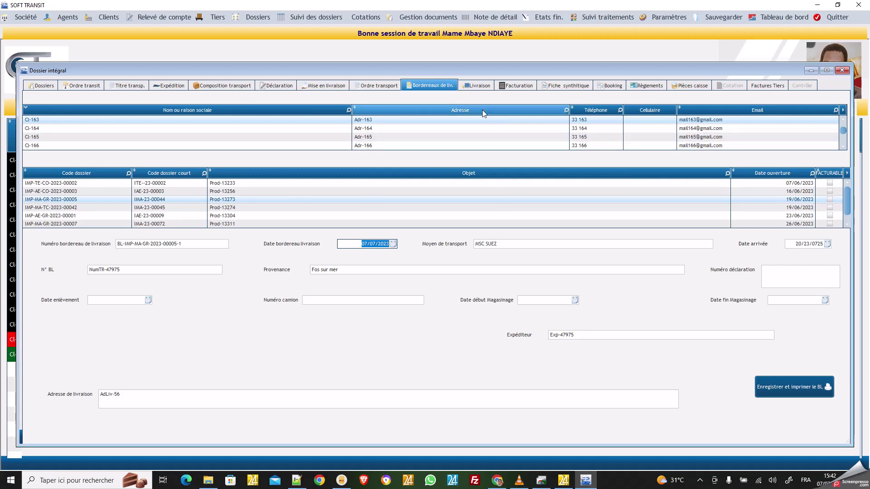
click(480, 86)
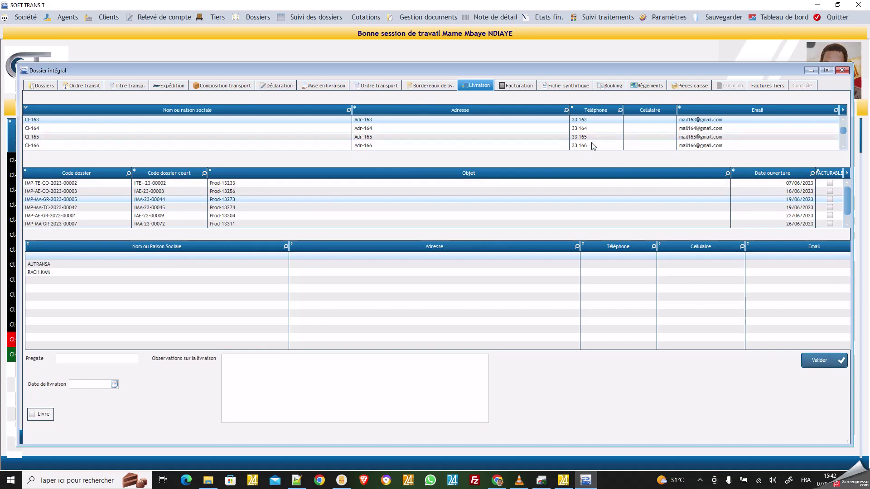
click(516, 87)
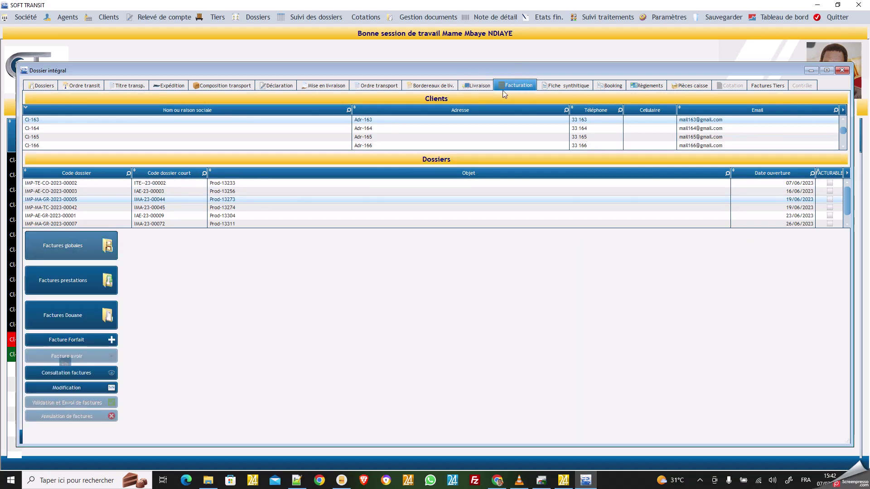
Step: Preview the creation options for Factures globales, Factures prestations and Factures Douane
click(96, 249)
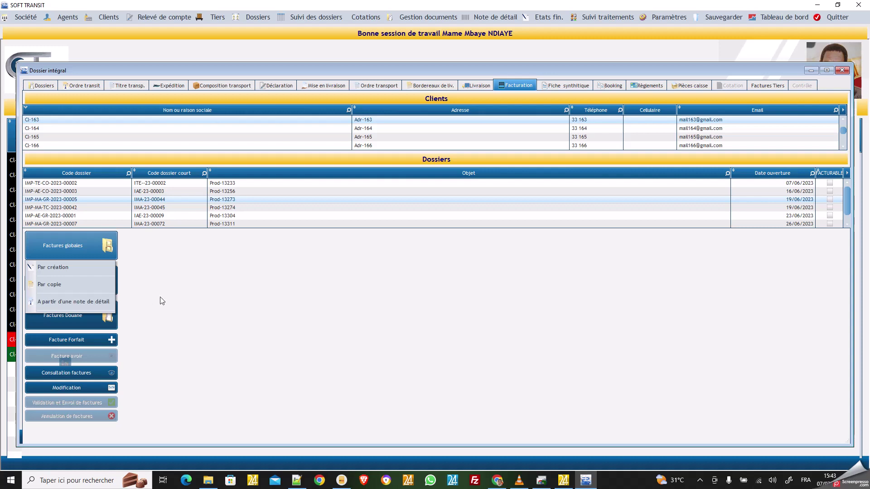
click(161, 299)
click(82, 285)
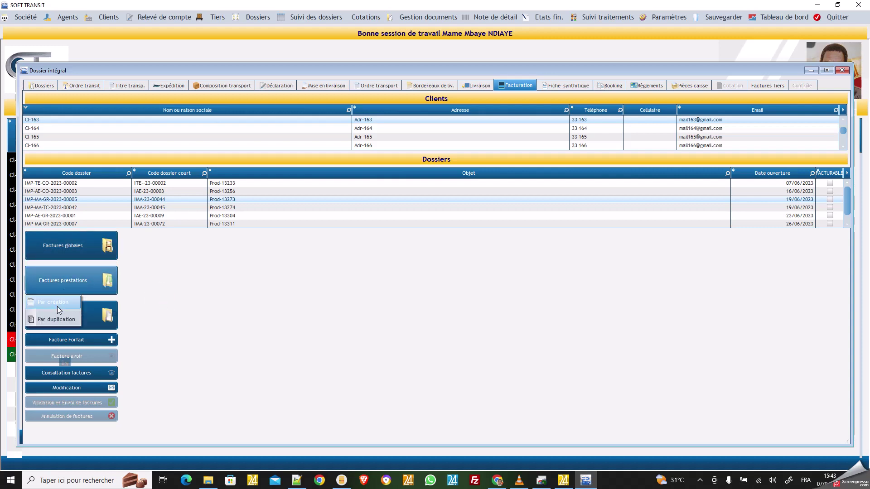
click(156, 298)
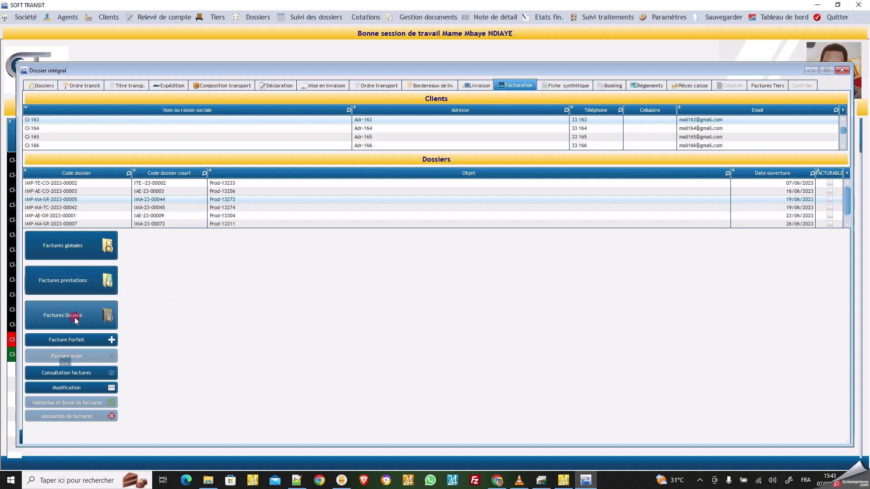
click(74, 317)
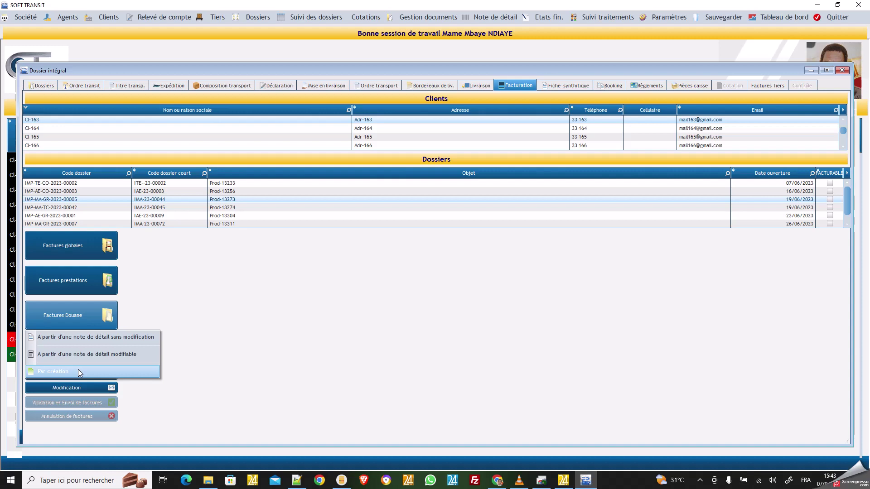
Step: List the client's 2752 invoices via Consultation factures, select invoice 23-1963, then view Règlements
click(222, 338)
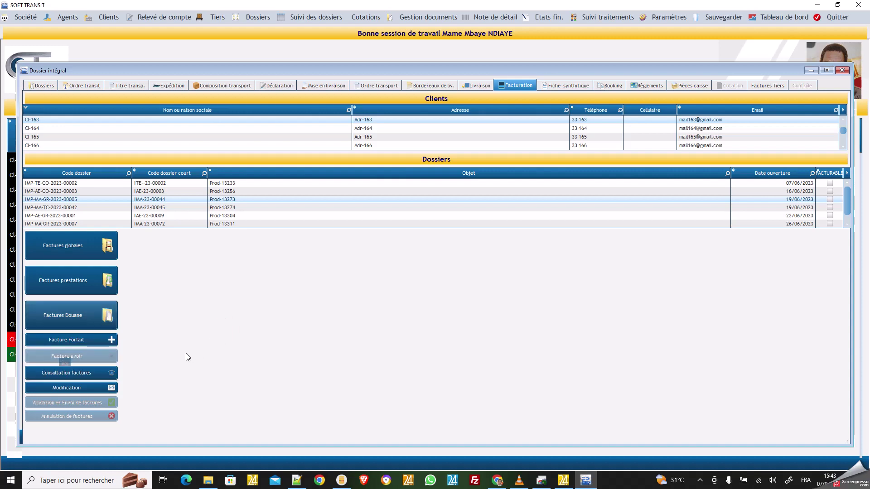
click(78, 377)
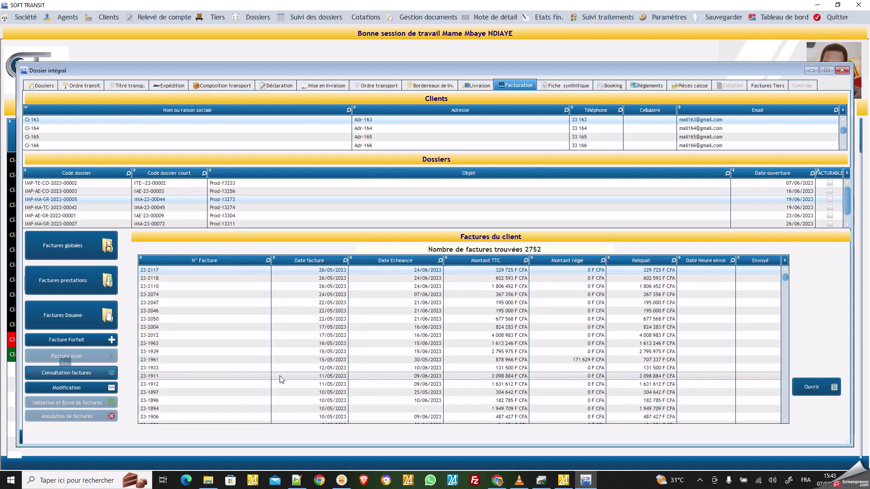
click(382, 344)
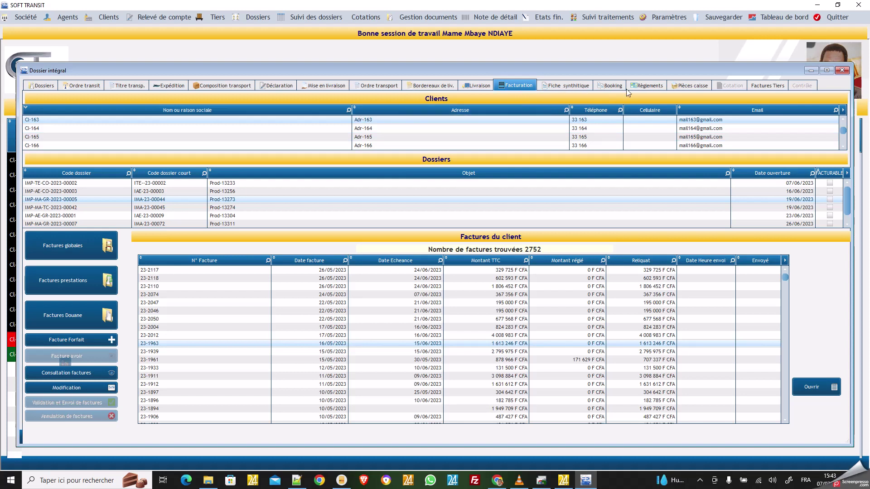
click(651, 86)
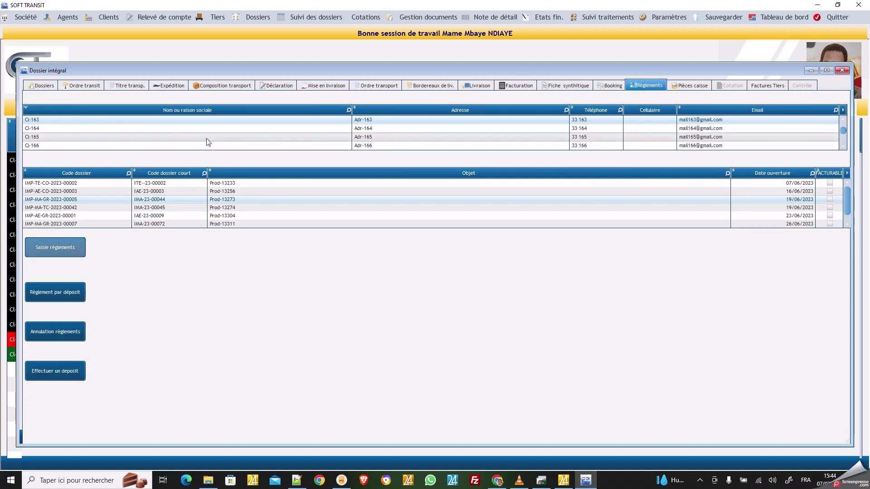
Step: Check Saisie règlements, Pièces caisse and Factures Tiers, then close the Dossier intégral window
click(58, 248)
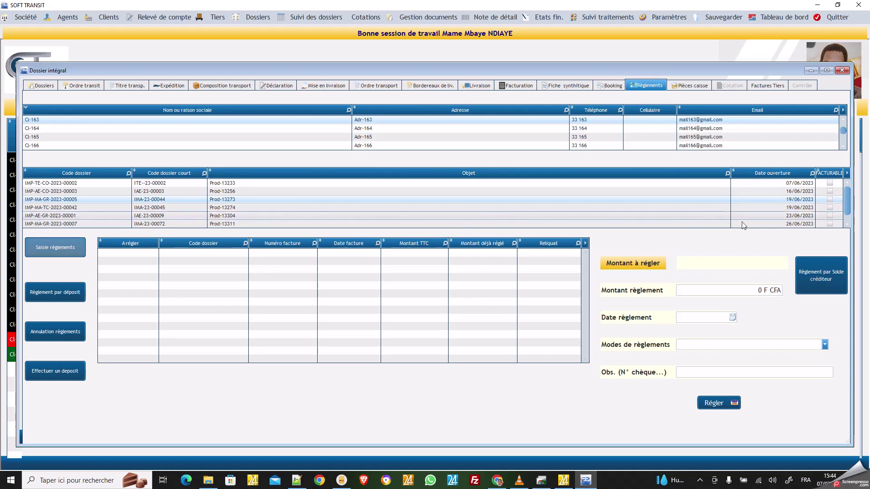
click(704, 87)
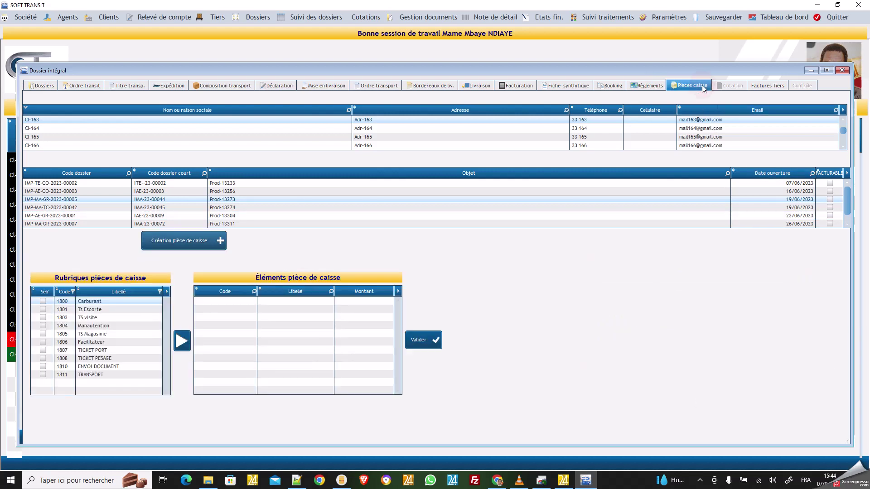
click(776, 87)
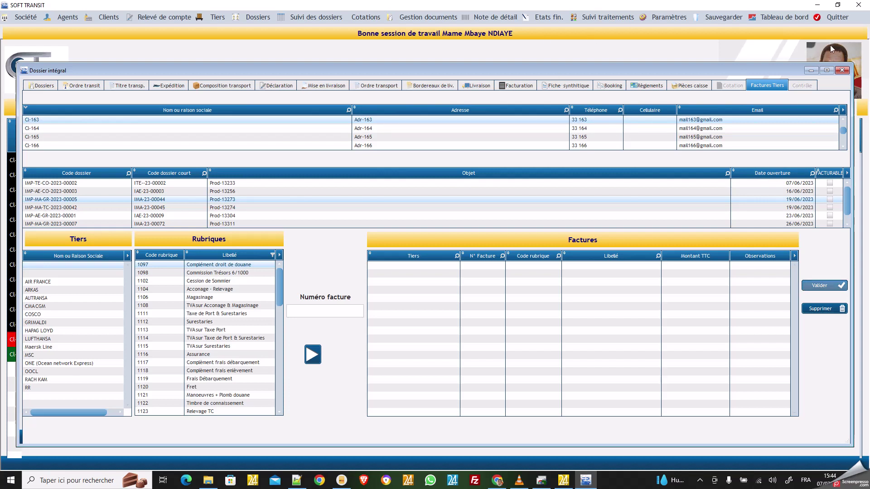
click(843, 70)
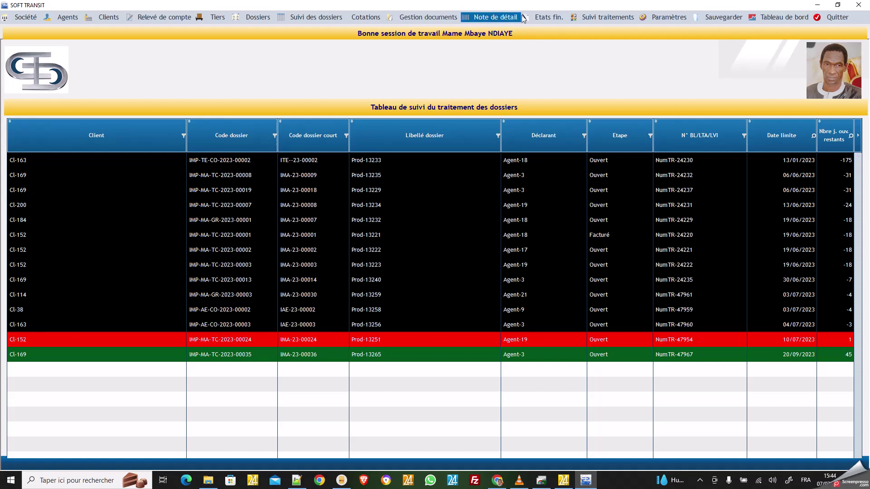
Step: Run the Etat factures report for exempt clients from 01/05/2023 to 31/05/2023
click(542, 18)
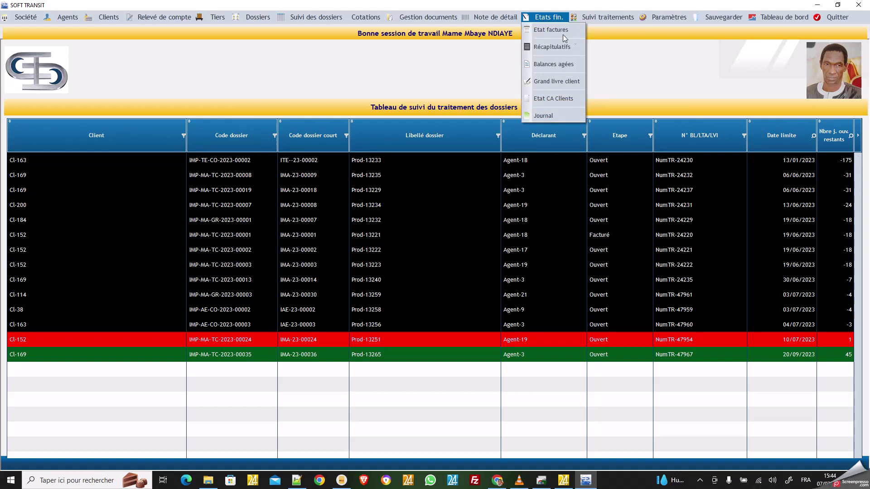
click(556, 31)
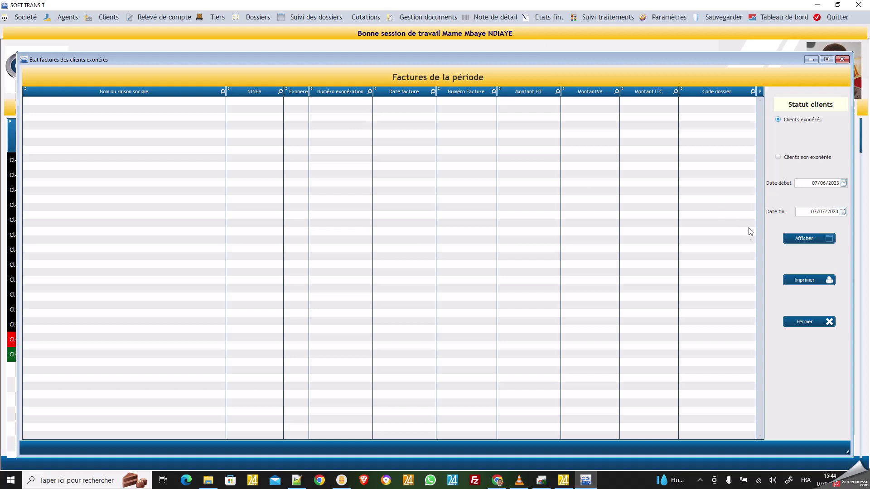
click(805, 183)
click(806, 182)
text(01/05/2023)
click(803, 212)
text(31/05/2023)
click(811, 238)
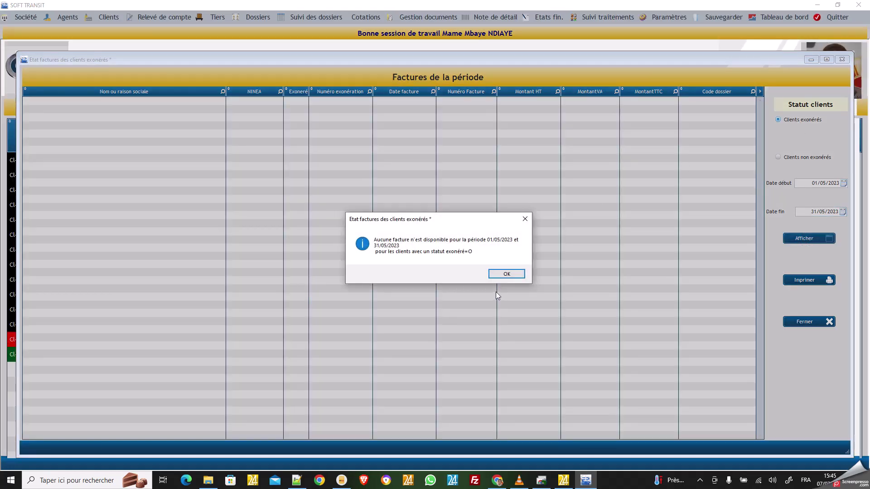
click(510, 273)
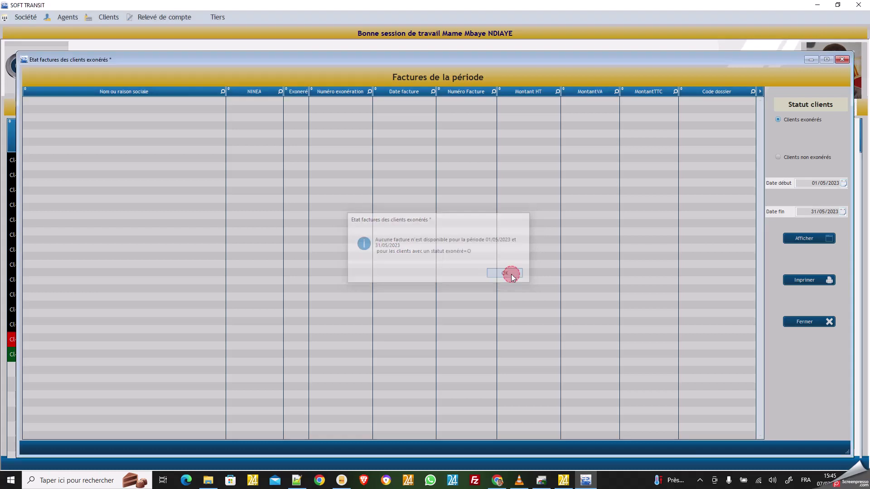
Step: Show the May 2023 invoices for non-exempt clients, then close the report
click(797, 157)
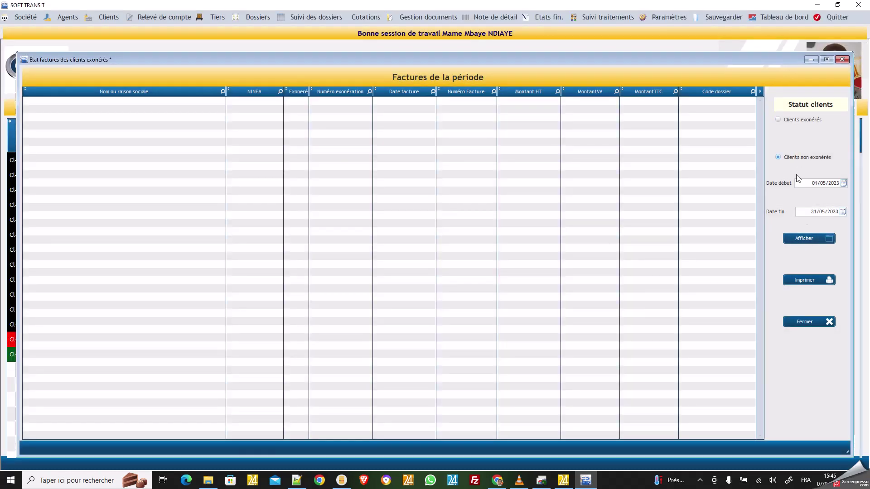
click(809, 238)
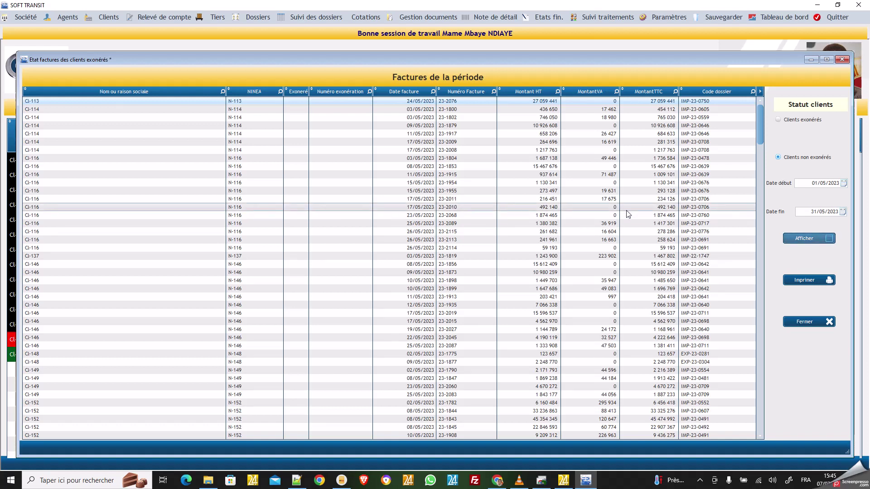
scroll(626, 212, down, 3)
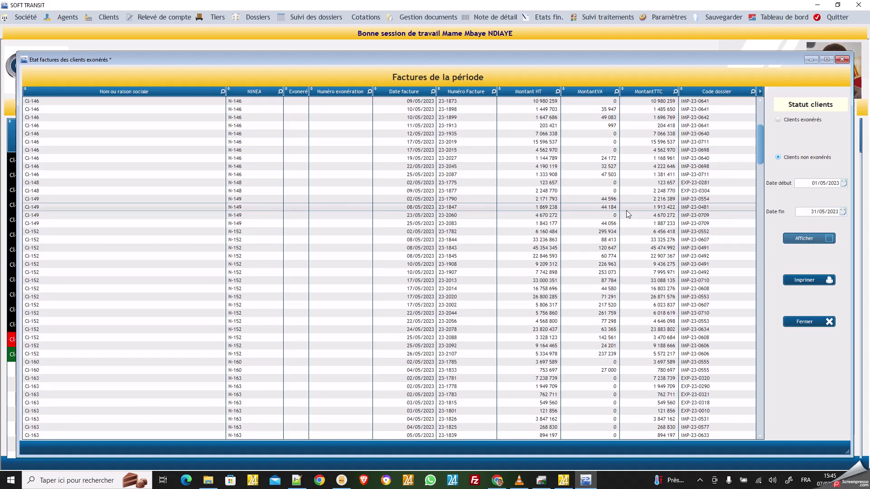
scroll(627, 210, down, 5)
scroll(626, 211, up, 1)
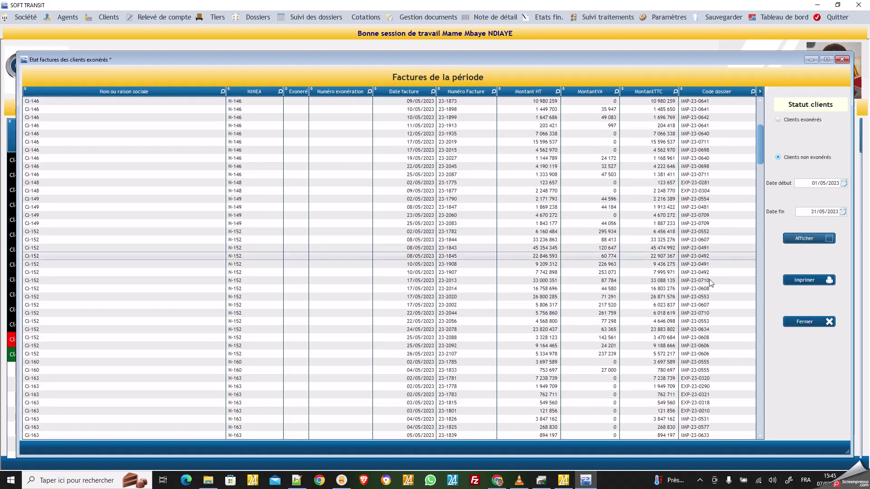
click(802, 323)
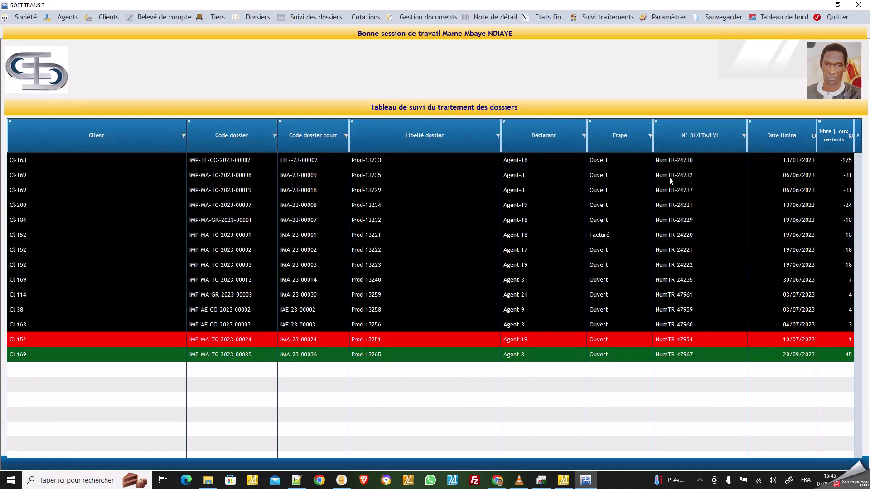
Step: Display the Récapitulatifs mensuels for year 2022 and generate the printable recap report
click(548, 18)
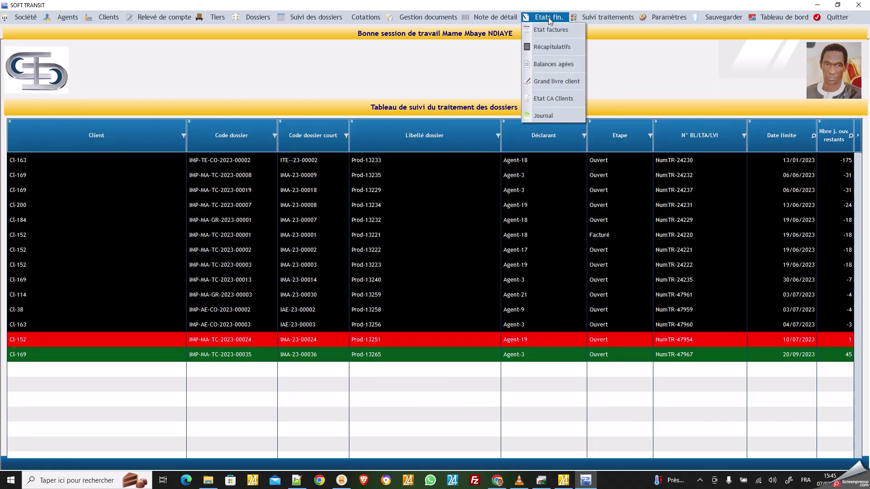
click(548, 44)
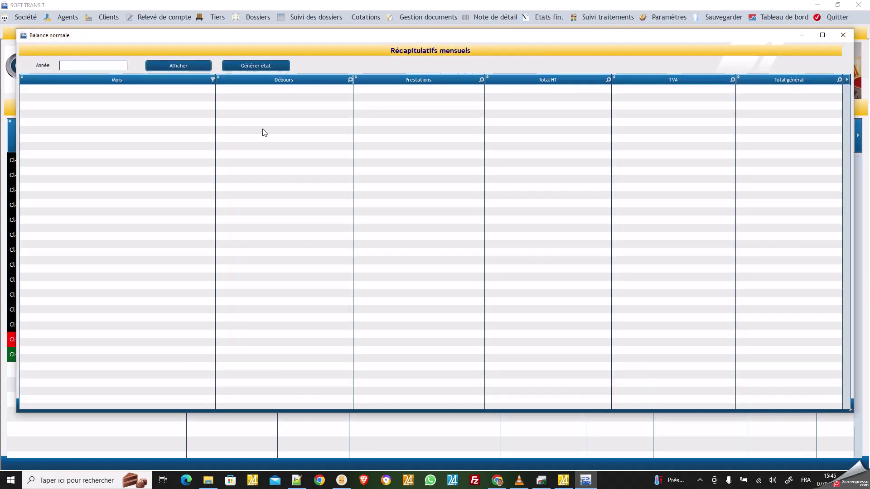
click(97, 64)
text(éàéé)
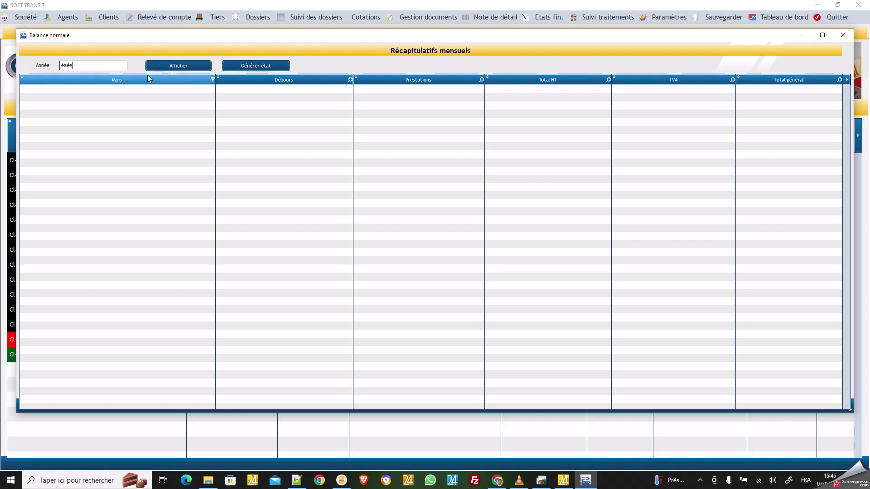
key(BackSpace)
key(BackSpace)
key(BackSpace)
key(BackSpace)
text(20)
click(187, 65)
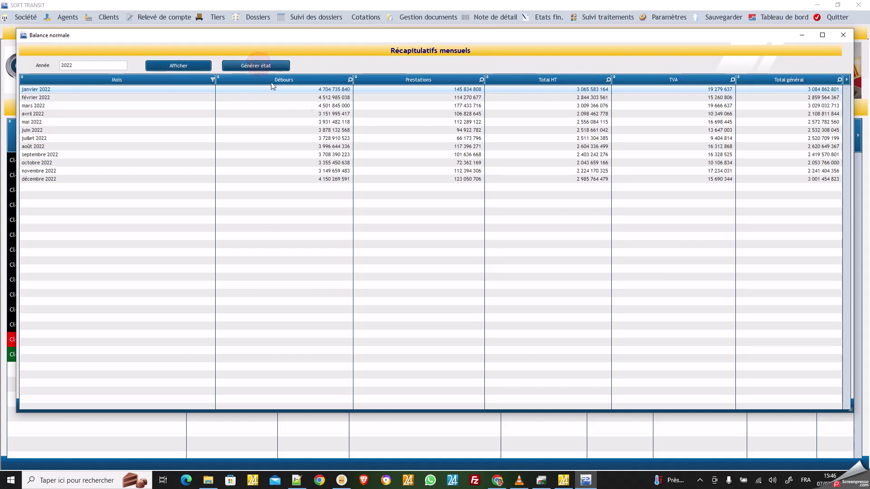
click(257, 66)
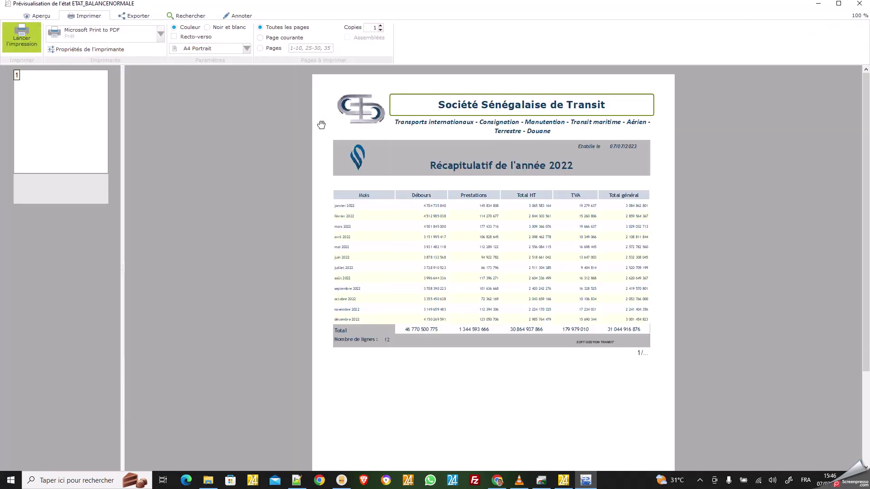
Step: Set the 2022 recap report to A4 Paysage, then close the preview and Balance normale window
click(247, 49)
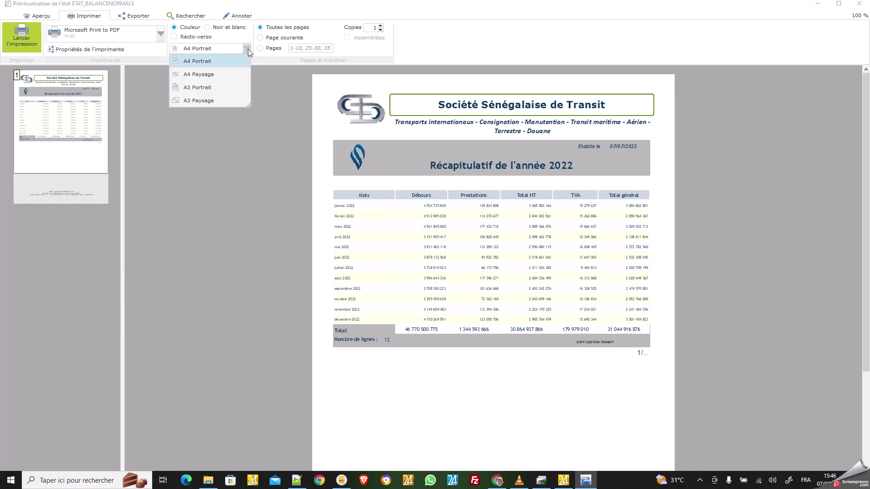
click(220, 75)
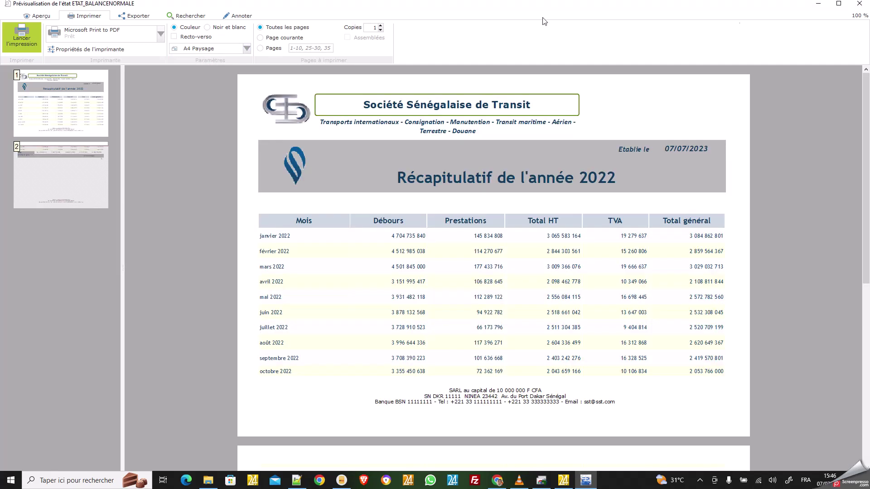
click(863, 5)
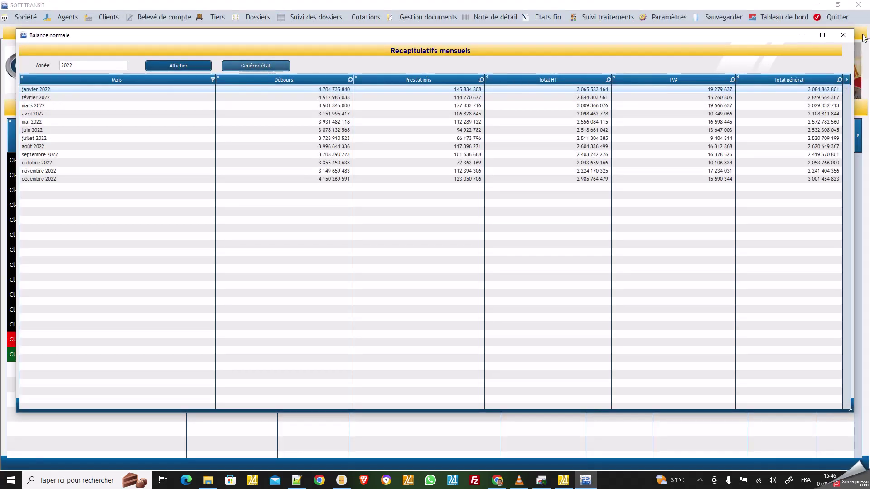
click(843, 35)
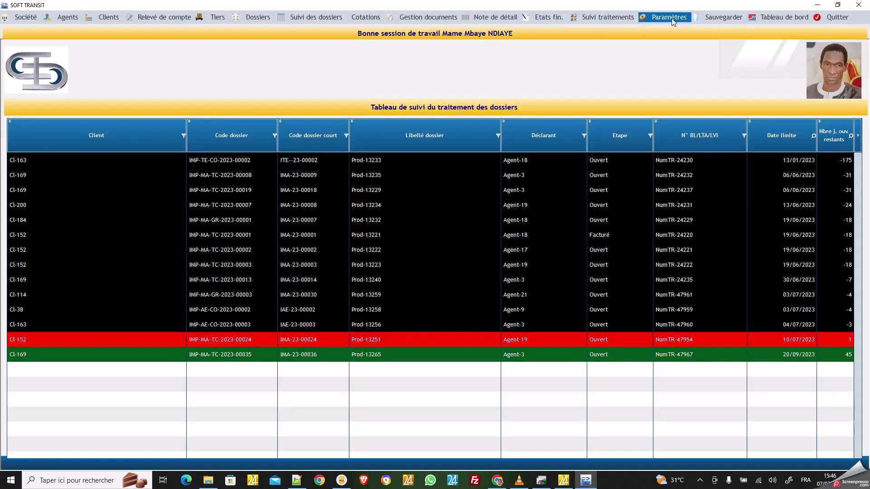
Step: Run the Balances agées report, scroll the per-client age bands, then close it
click(549, 18)
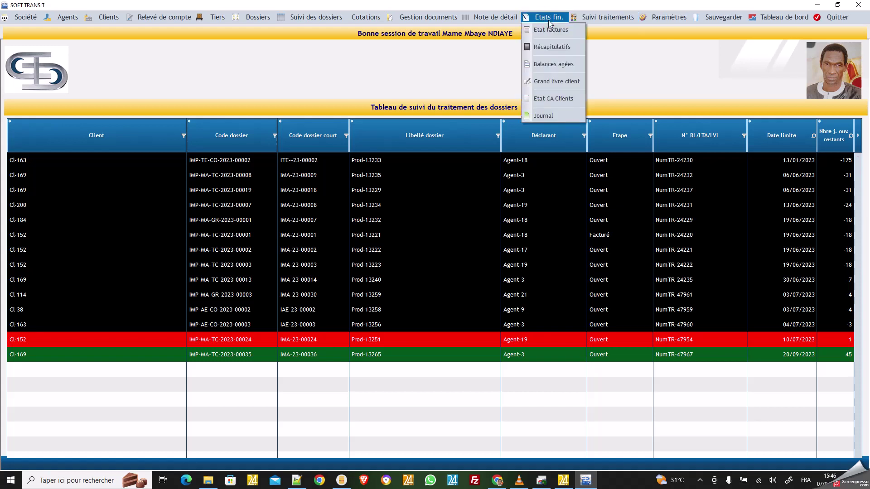
click(550, 67)
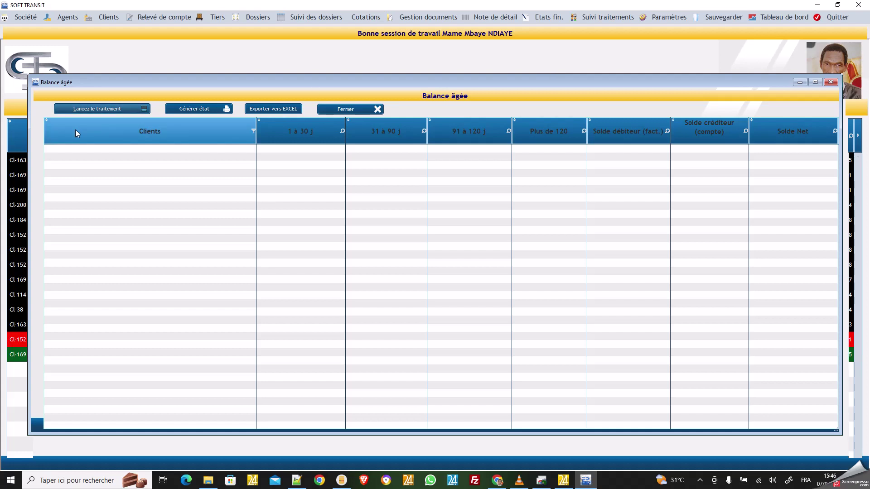
click(99, 107)
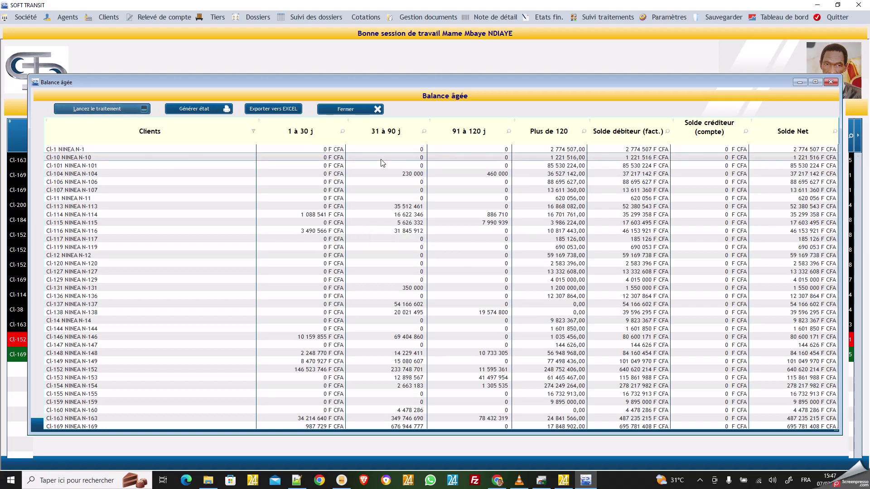
scroll(419, 206, down, 7)
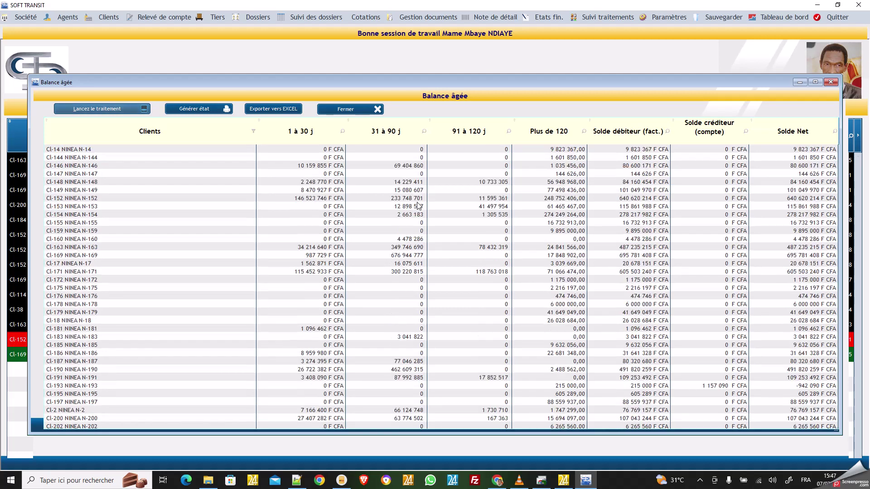
click(832, 82)
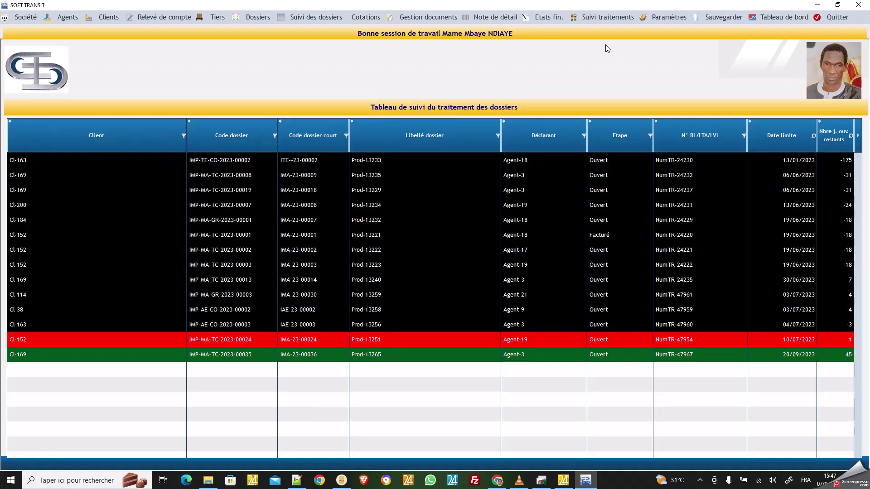
click(557, 19)
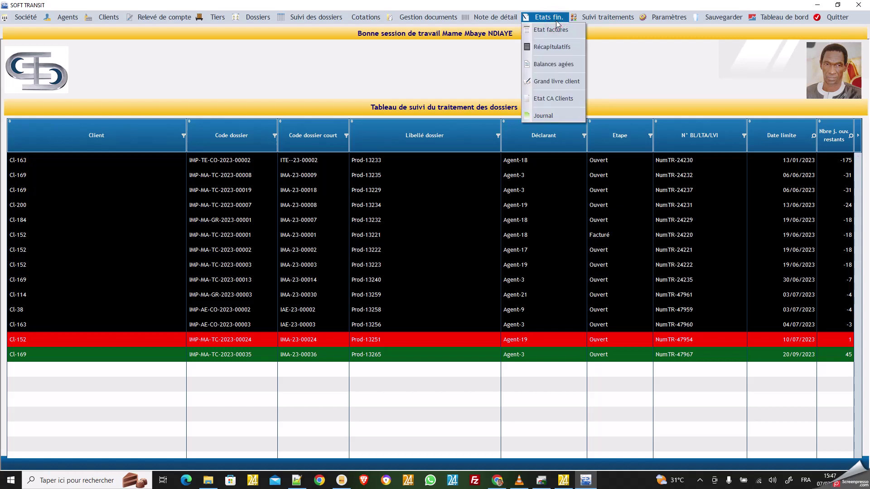
Step: Display the 2022 Grand livre client, scroll to its debit and credit totals, then close it
click(557, 81)
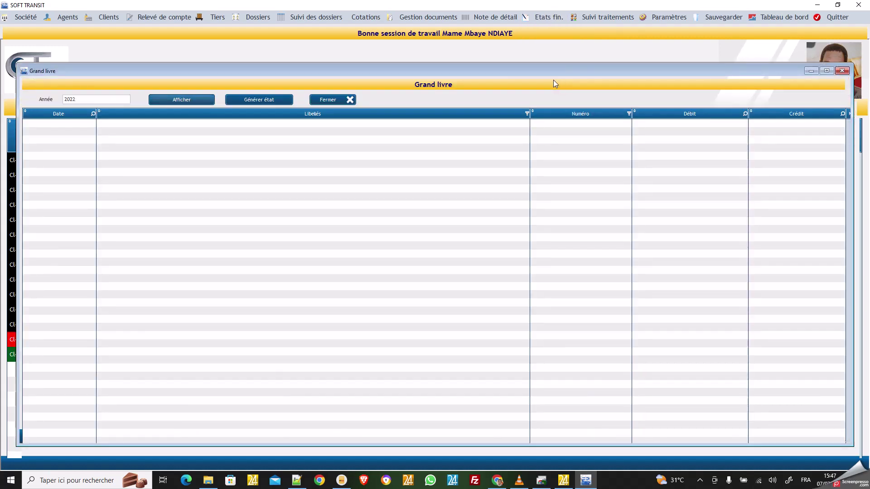
click(187, 100)
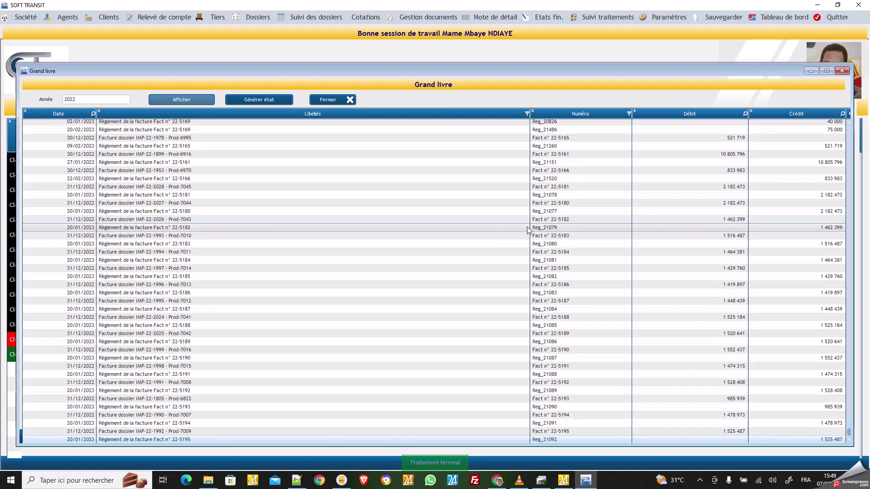
scroll(512, 227, down, 1)
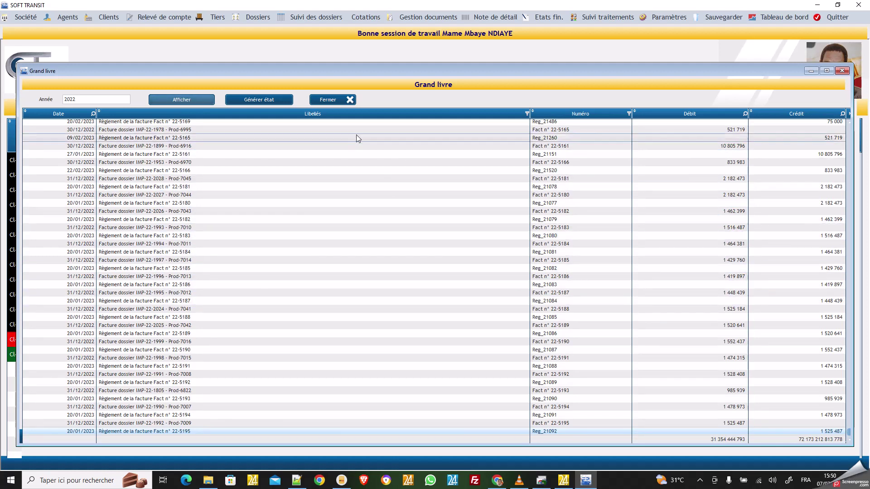
click(334, 98)
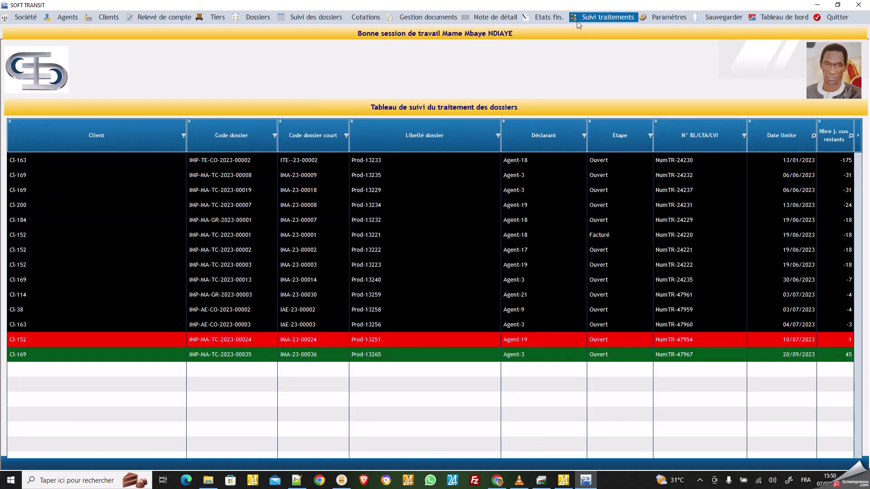
Step: Review the Etat CA Clients statement ranking clients by revenue, then close it
click(550, 18)
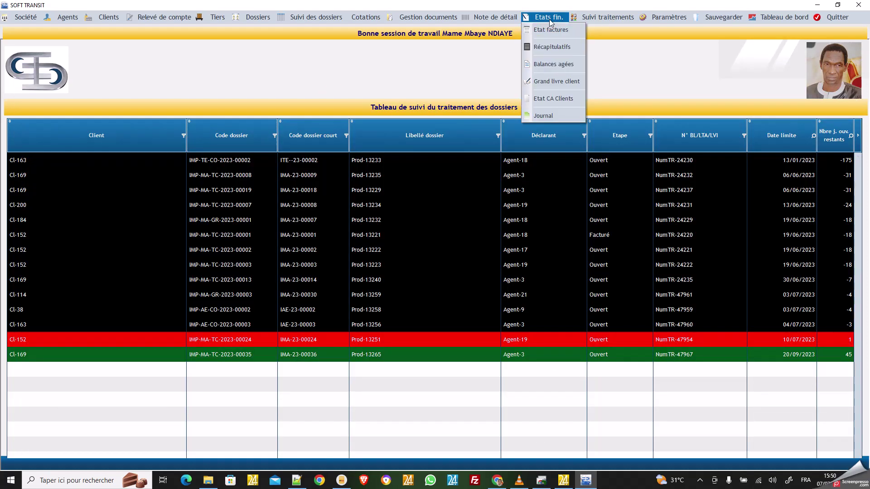
click(561, 100)
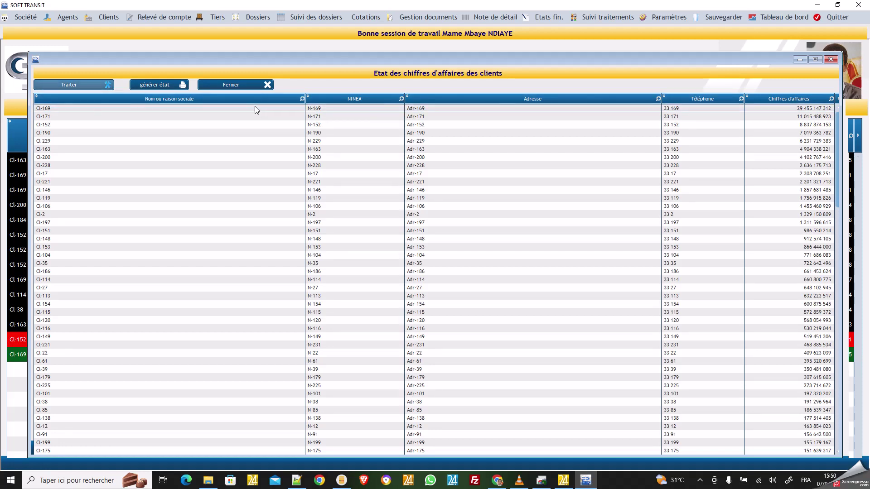
click(230, 85)
click(552, 19)
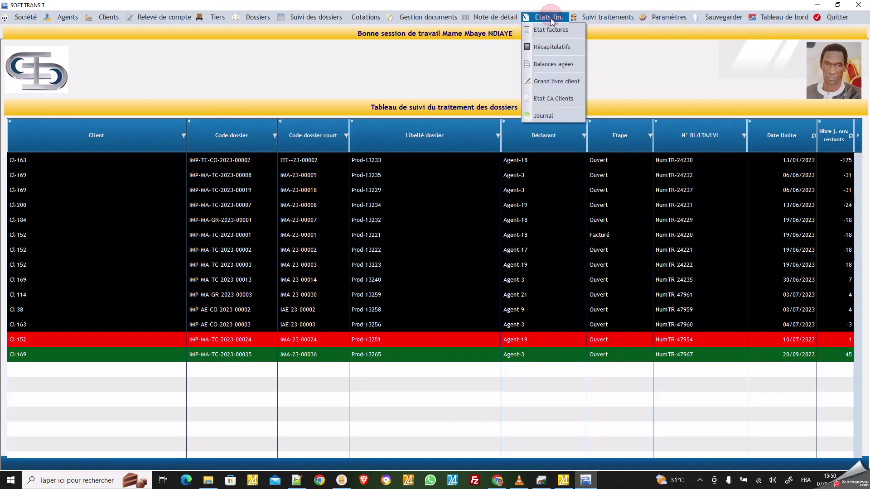
Step: Generate the Janvier 2023 Journal entries and start their Export EXCEL
click(560, 114)
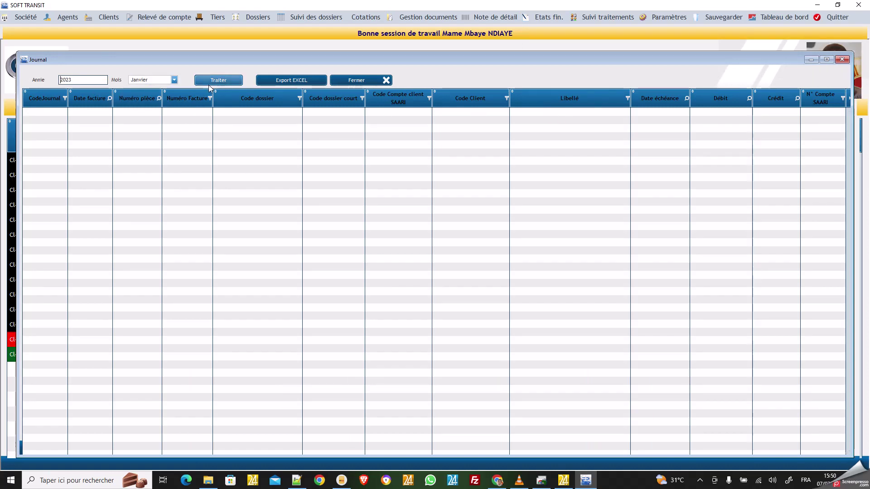
click(224, 80)
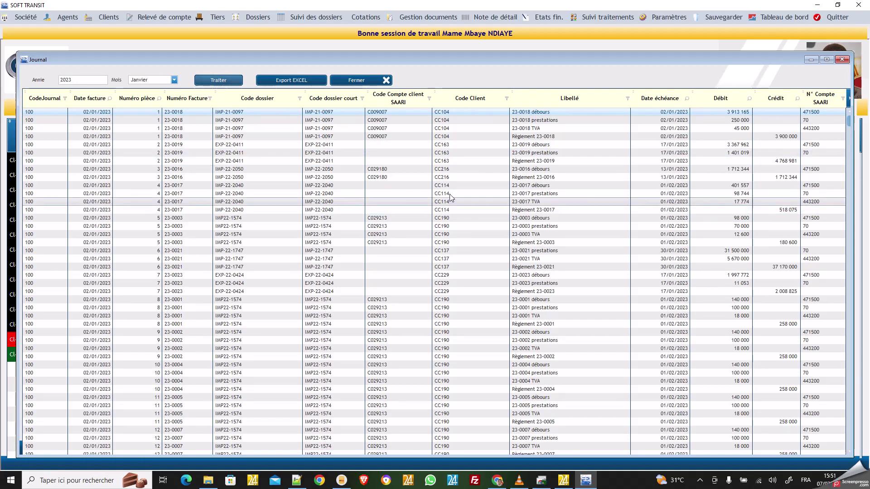
click(295, 80)
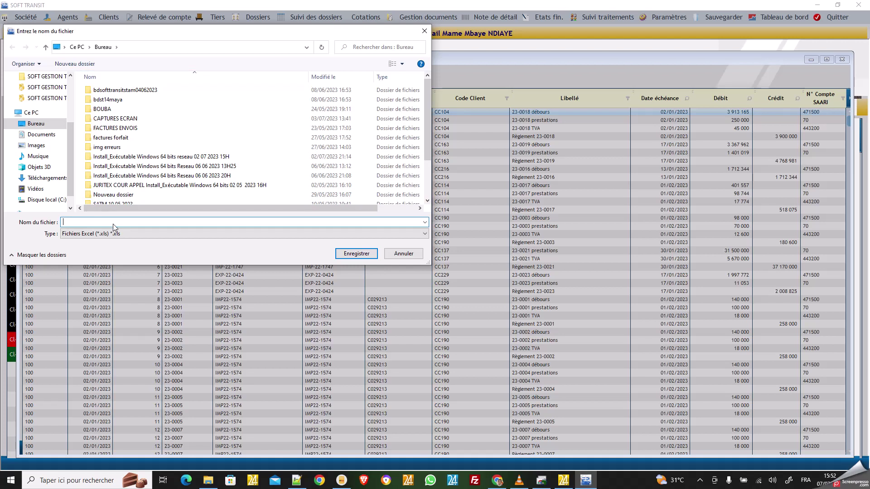
Step: Name the export file 'EXP EXCEL JANVIER 2023', fixing a mistyped letter
text(EXP EXCEL JANVIZ)
key(BackSpace)
text(IER 2023)
Step: Save the export, scroll through the January 2023 rows in Excel, then close the workbook
click(357, 254)
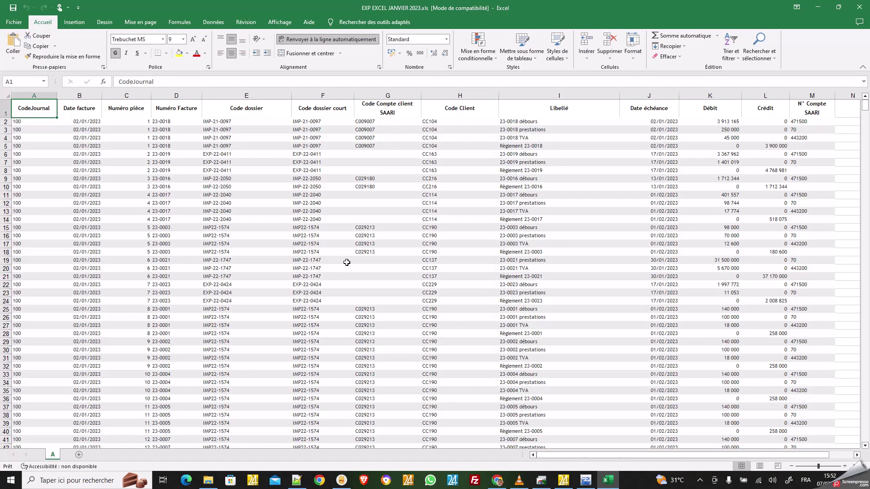
scroll(372, 222, down, 7)
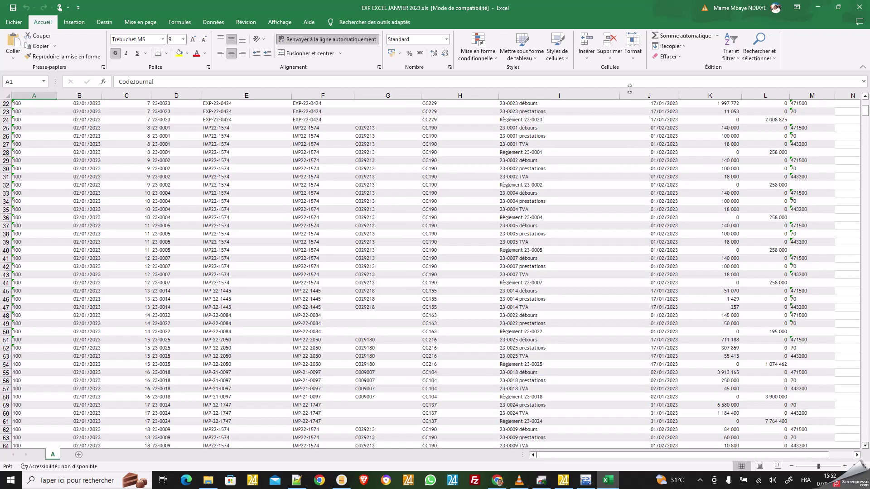
click(860, 7)
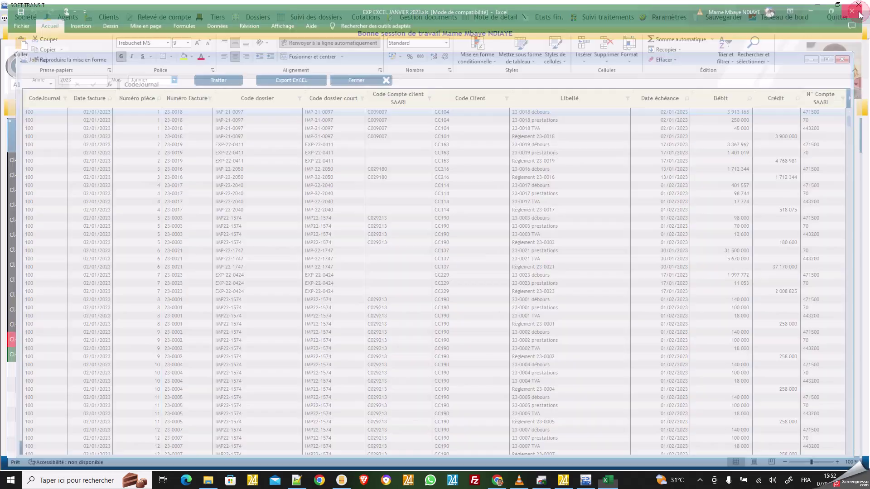
Step: Close the Journal, open the Tableau de bord dashboard, then stop the screen recording
click(359, 80)
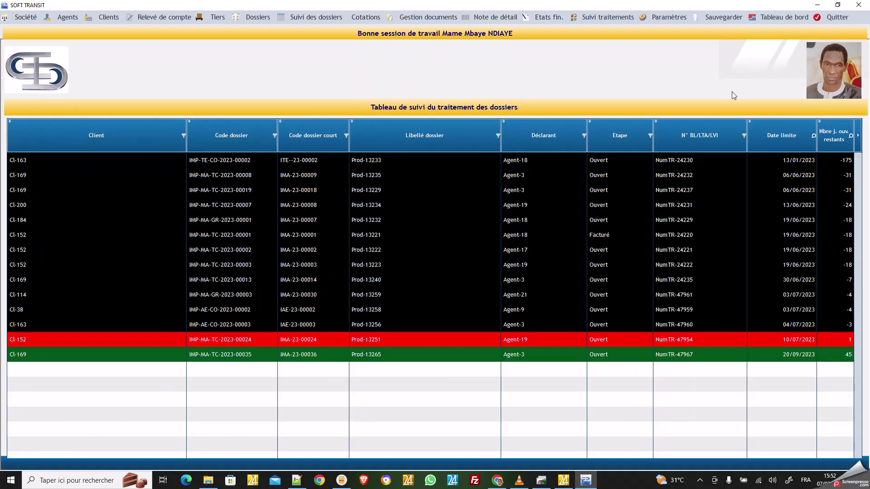
click(779, 20)
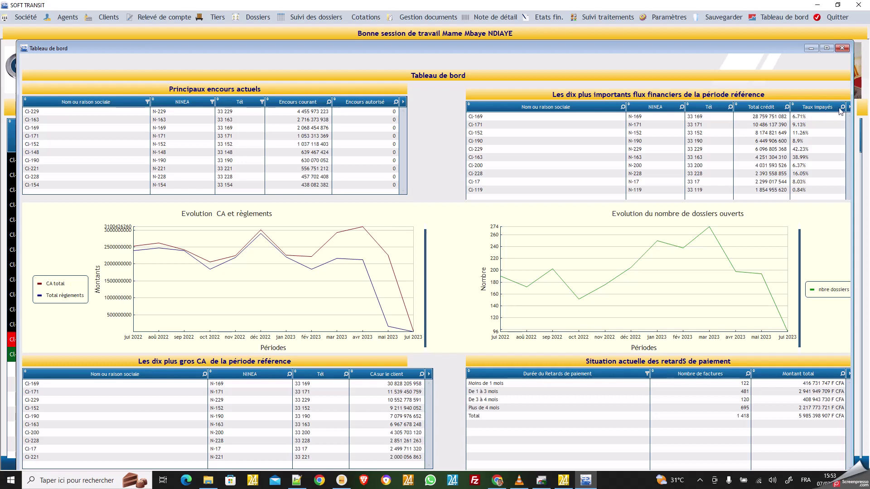
click(700, 480)
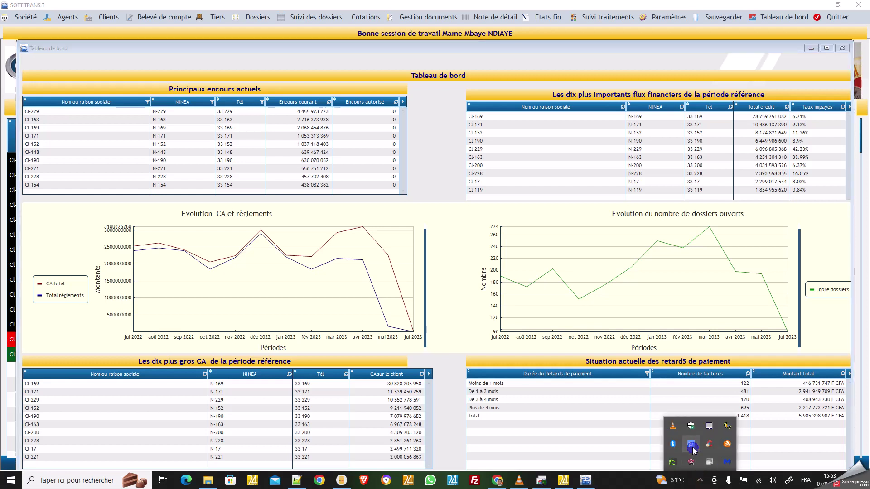
right_click(692, 459)
click(692, 408)
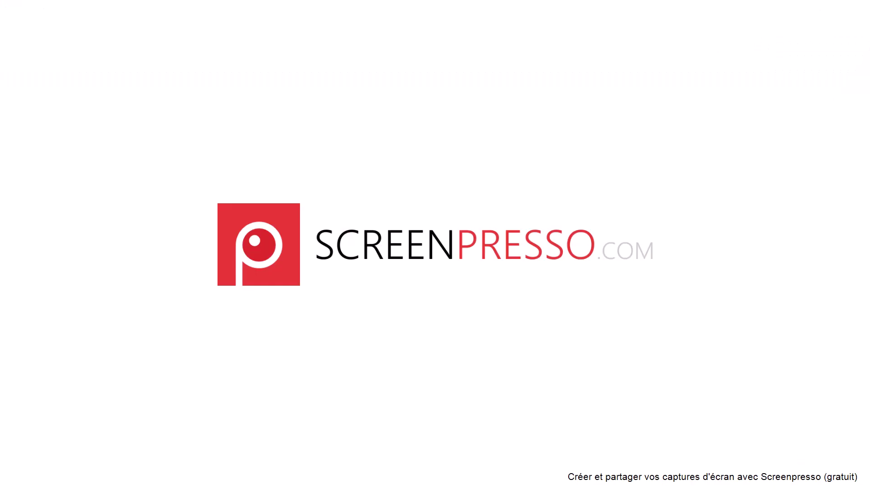